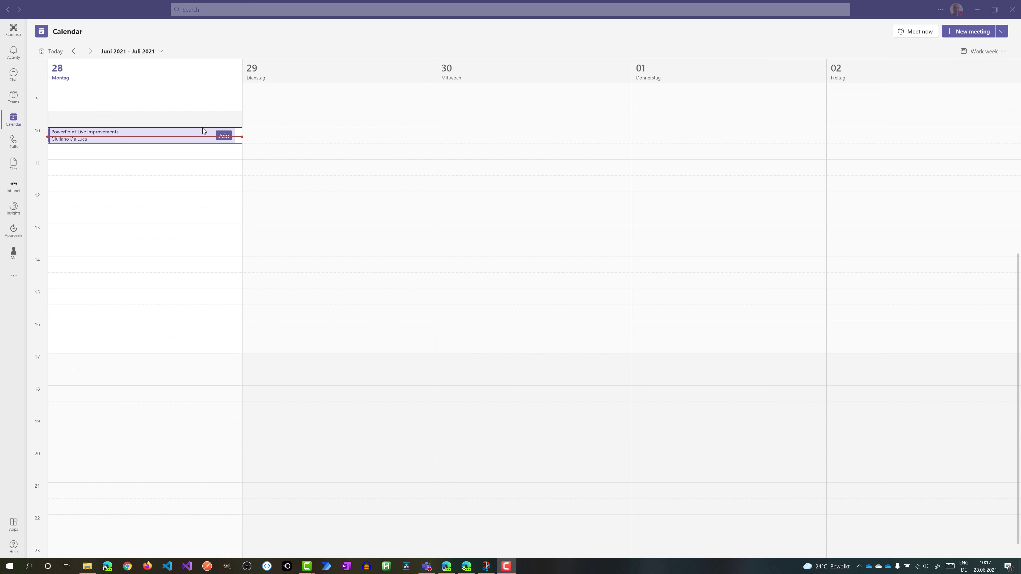
Join the PowerPoint Live improvements meeting from the calendar, using computer audio
click(225, 137)
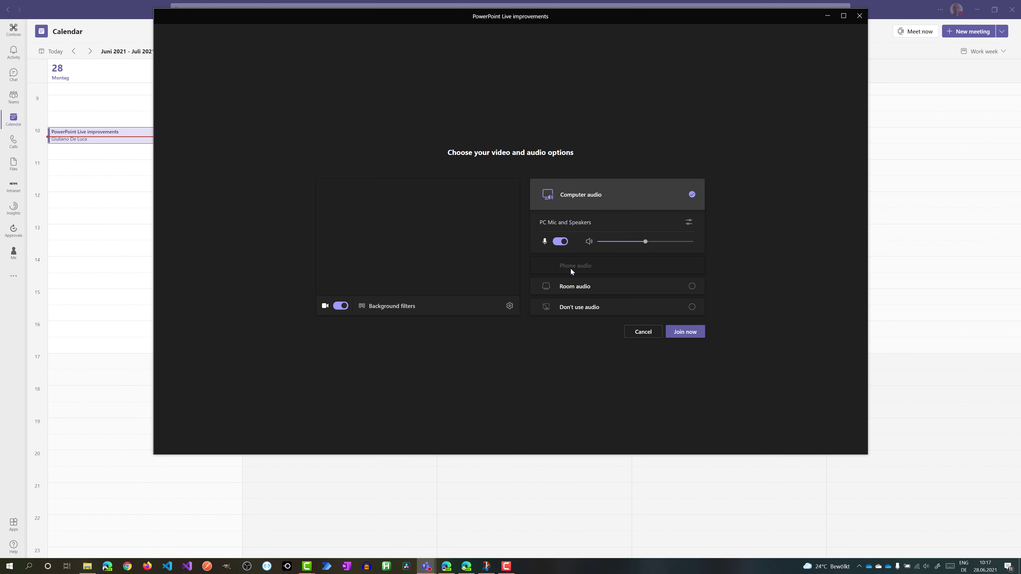
click(691, 334)
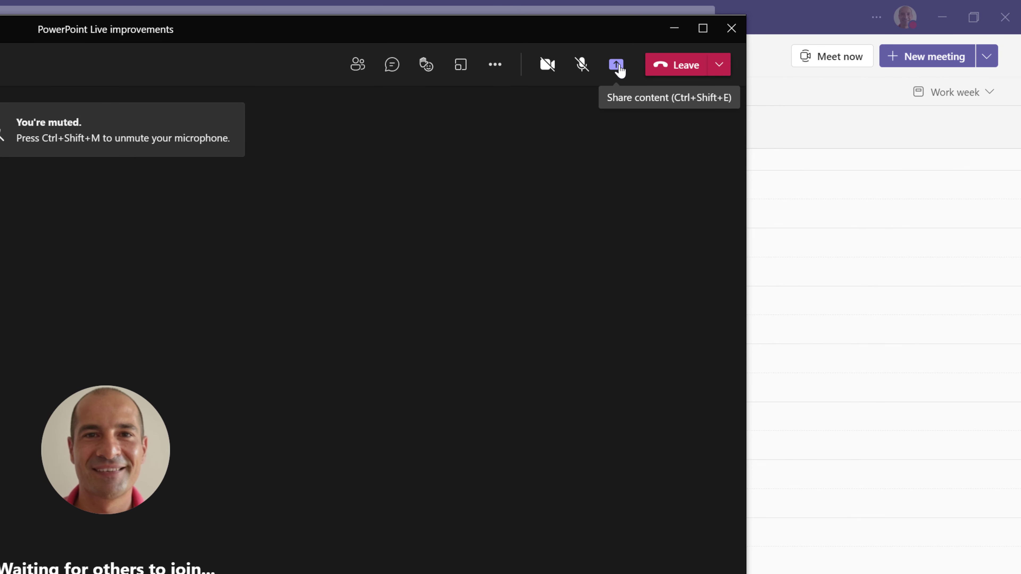
Examine the meeting's content sharing options, including presenter modes, screens, windows and PowerPoint Live, and close them
click(617, 65)
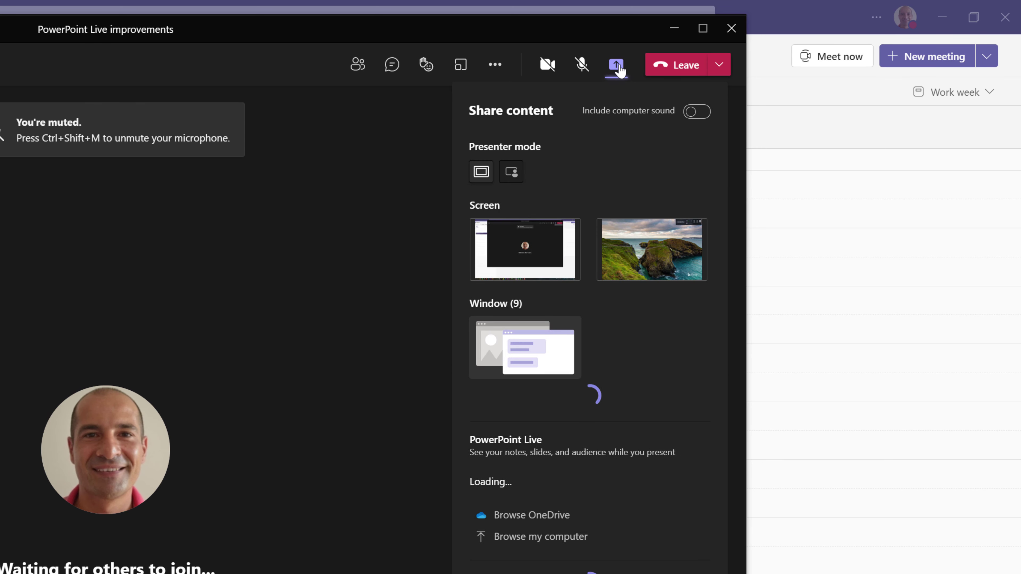
click(617, 70)
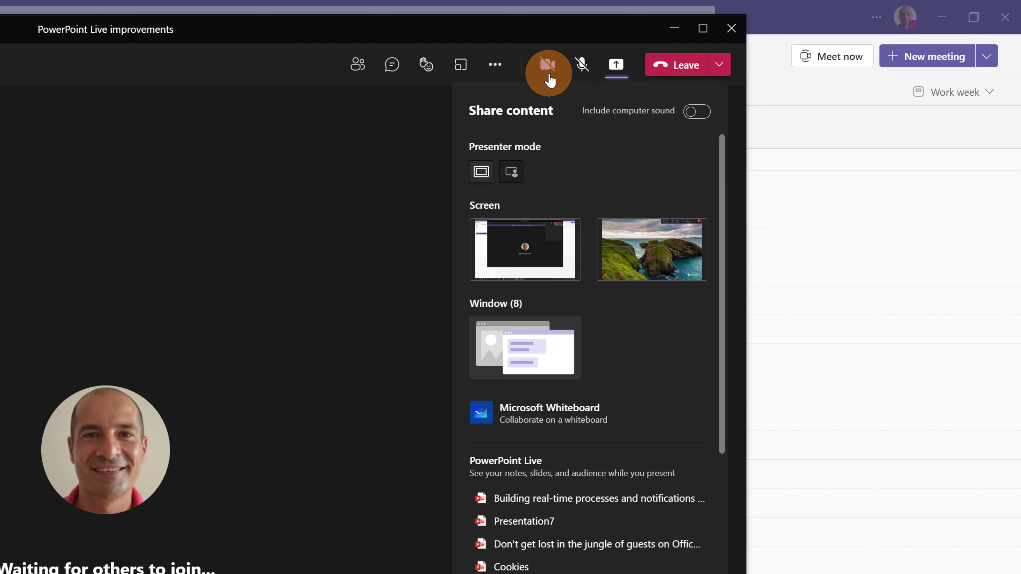
key(Escape)
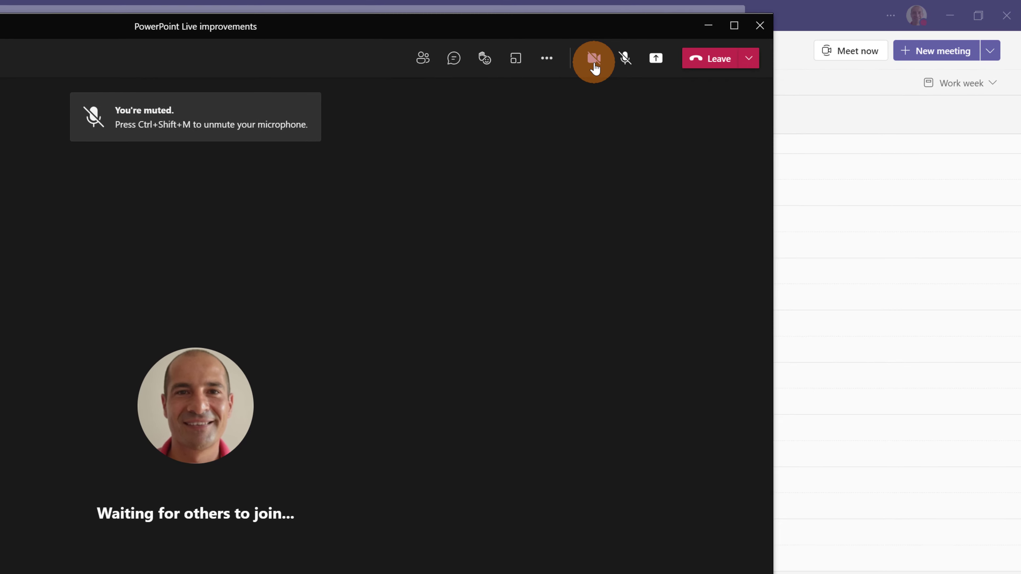
Turn on the camera and share the first screen in the Standout presenter mode
click(595, 68)
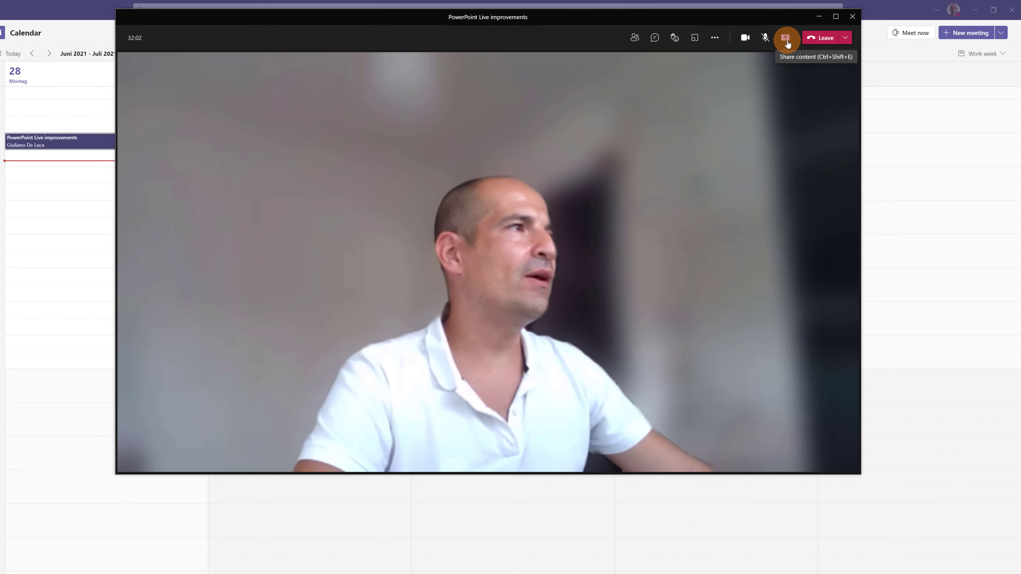
click(796, 37)
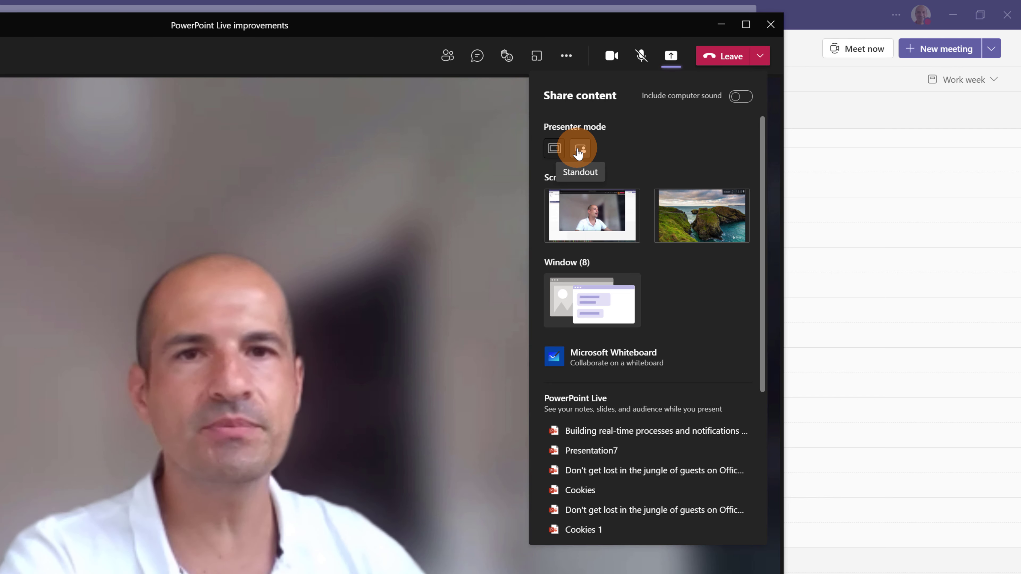
click(586, 217)
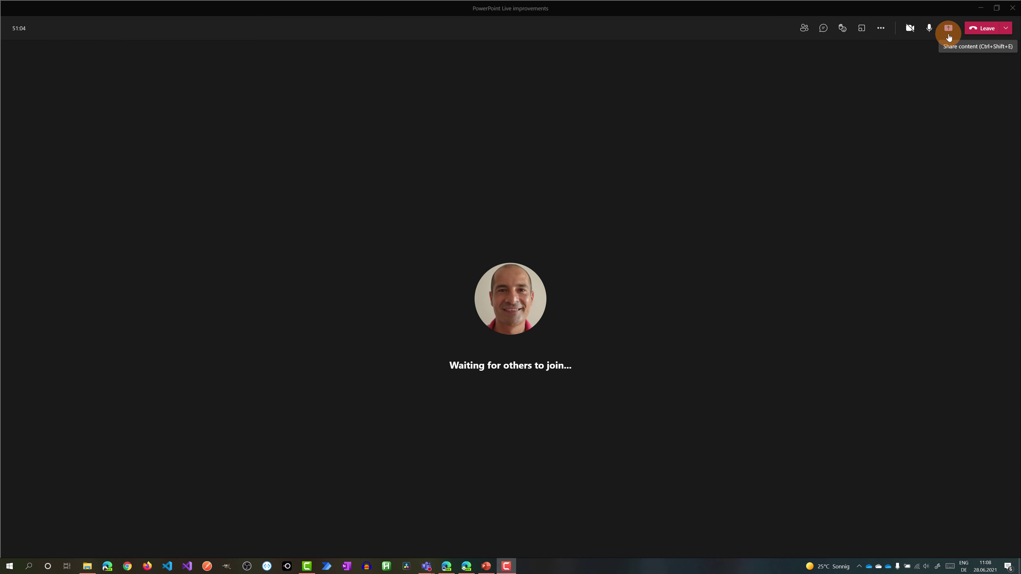
Present the "Building real-time processes and notifications" deck in the meeting through PowerPoint Live
click(948, 36)
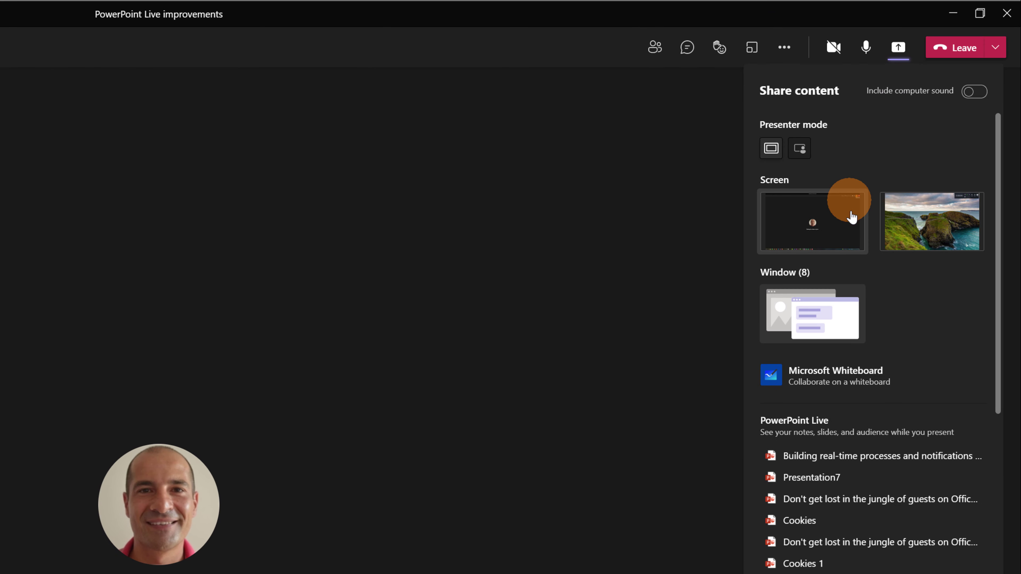
scroll(843, 431, down, 3)
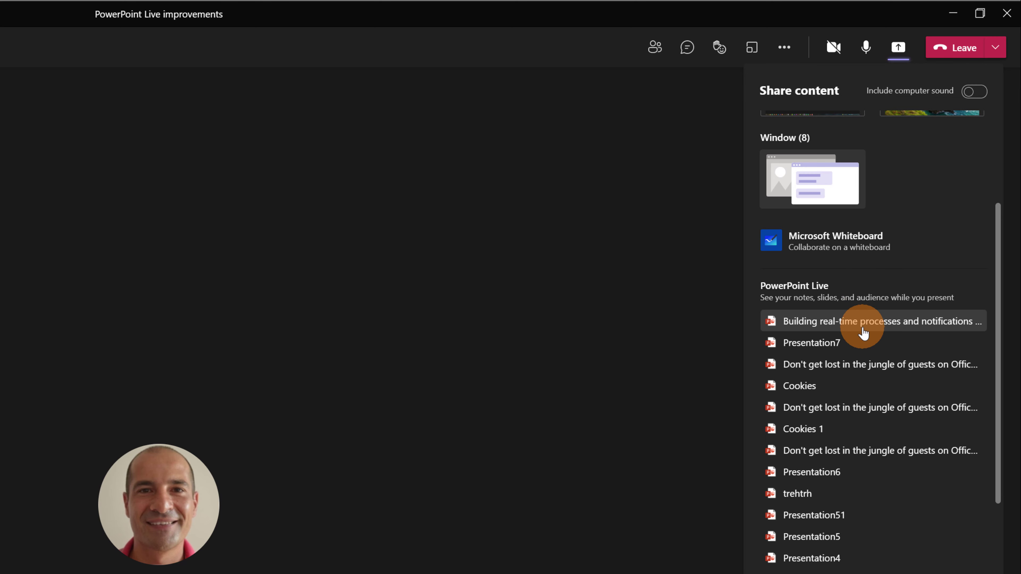
click(883, 281)
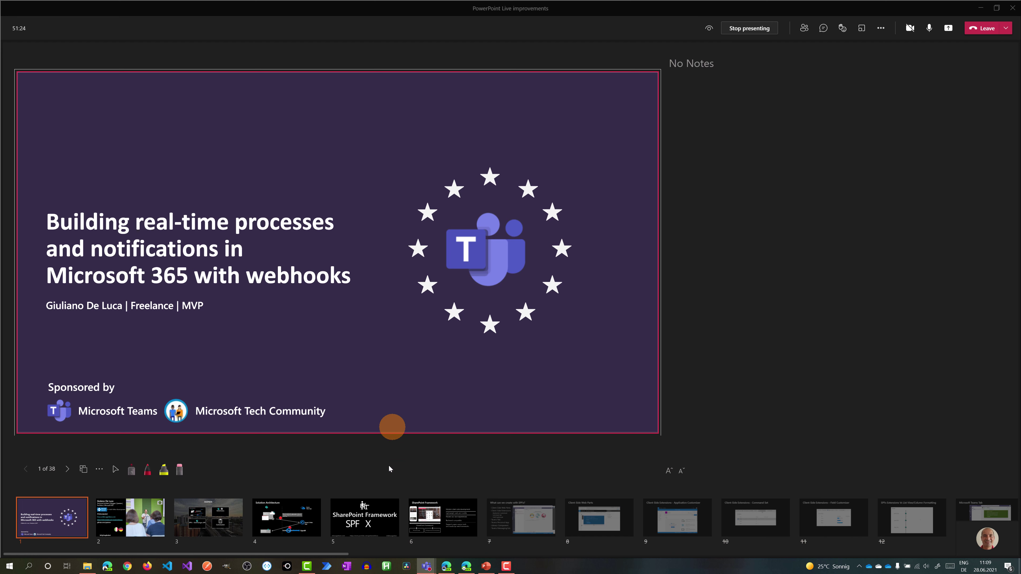
Go to slide 20, "What are webhooks?", and hide the presenter view
drag(325, 554, 651, 554)
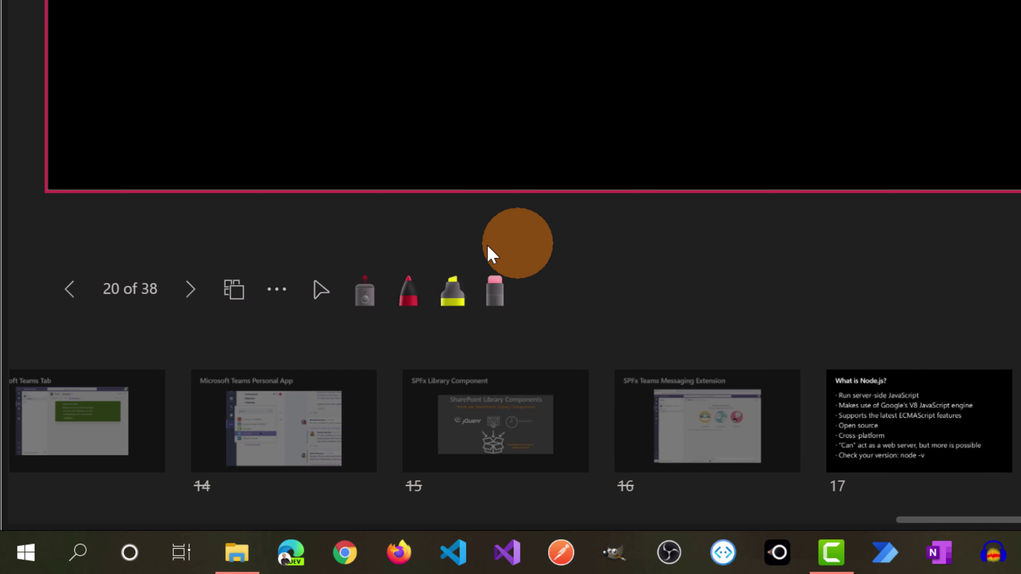
click(285, 301)
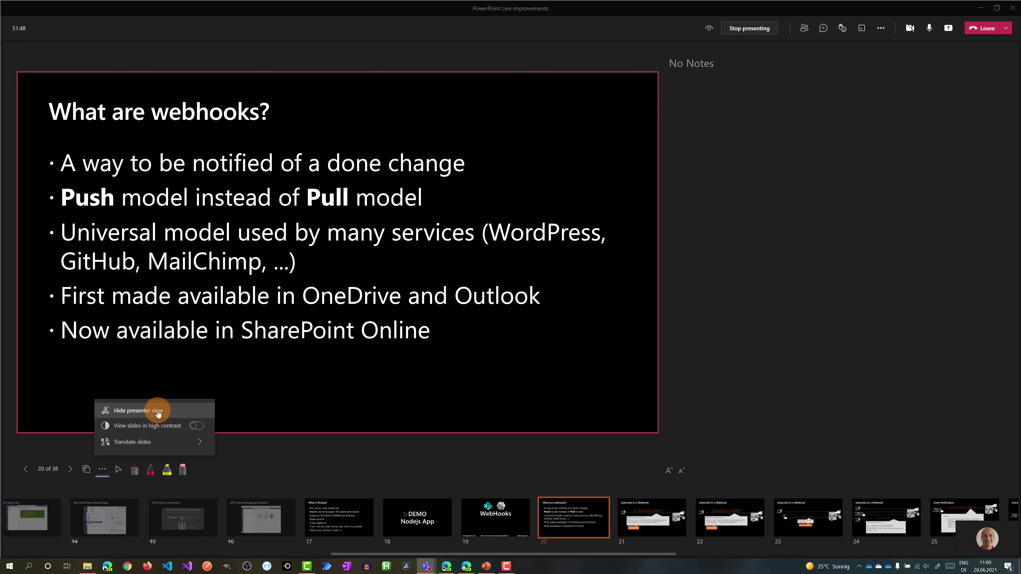
click(429, 139)
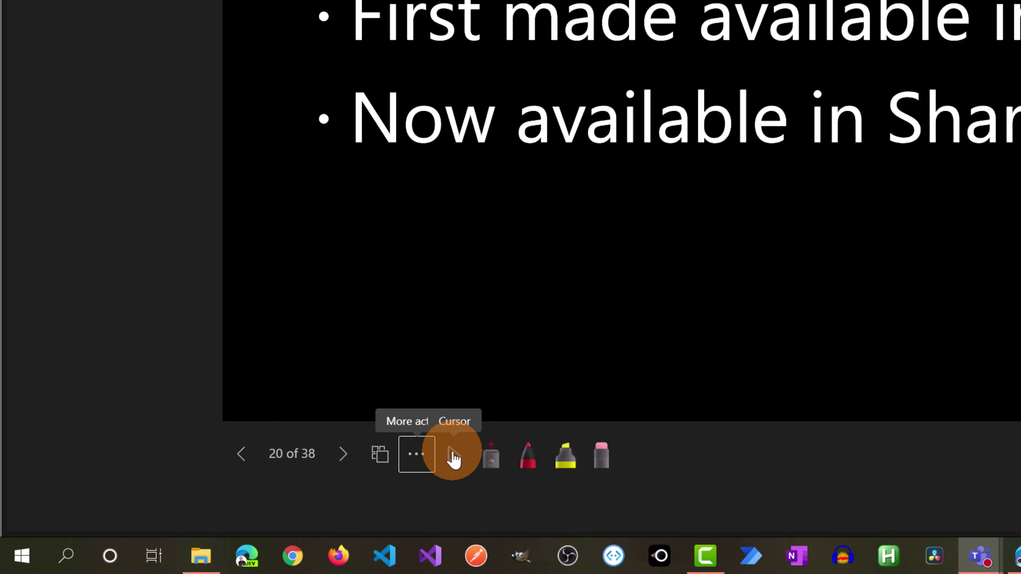
Activate the laser pointer and set its colour to orange
click(490, 456)
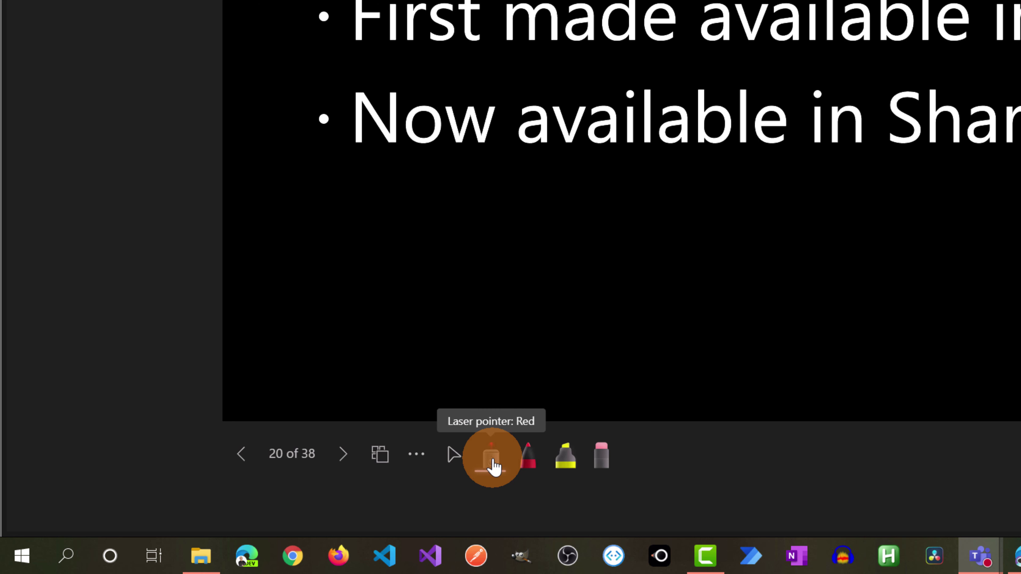
click(494, 466)
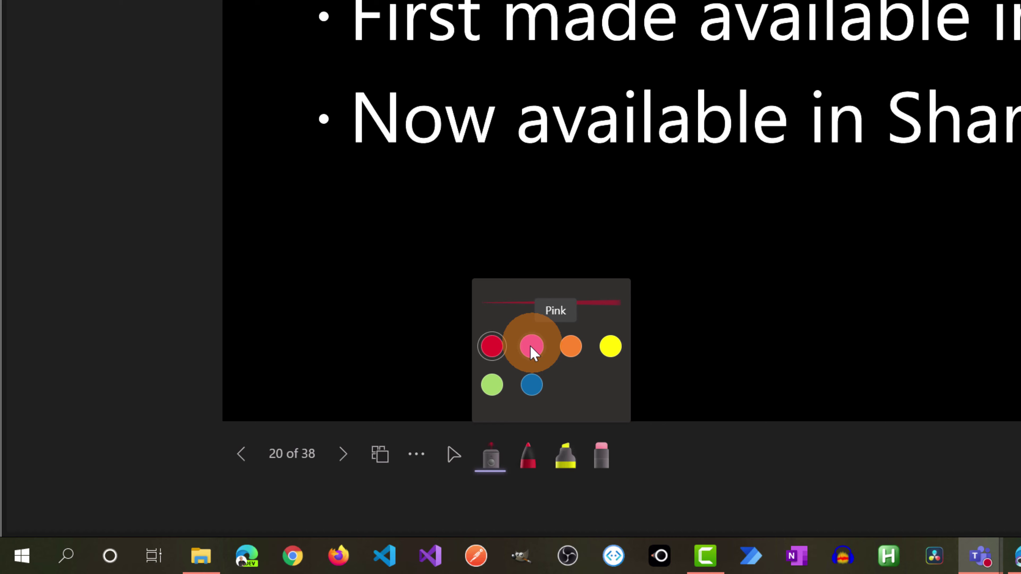
click(572, 353)
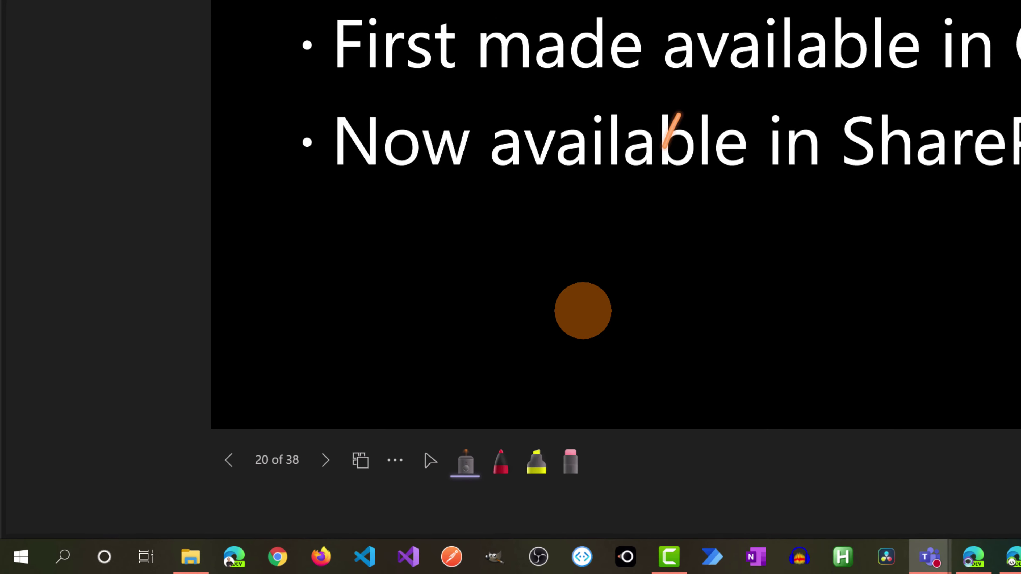
Switch to the pen and set it to orange with thickness 3
click(230, 526)
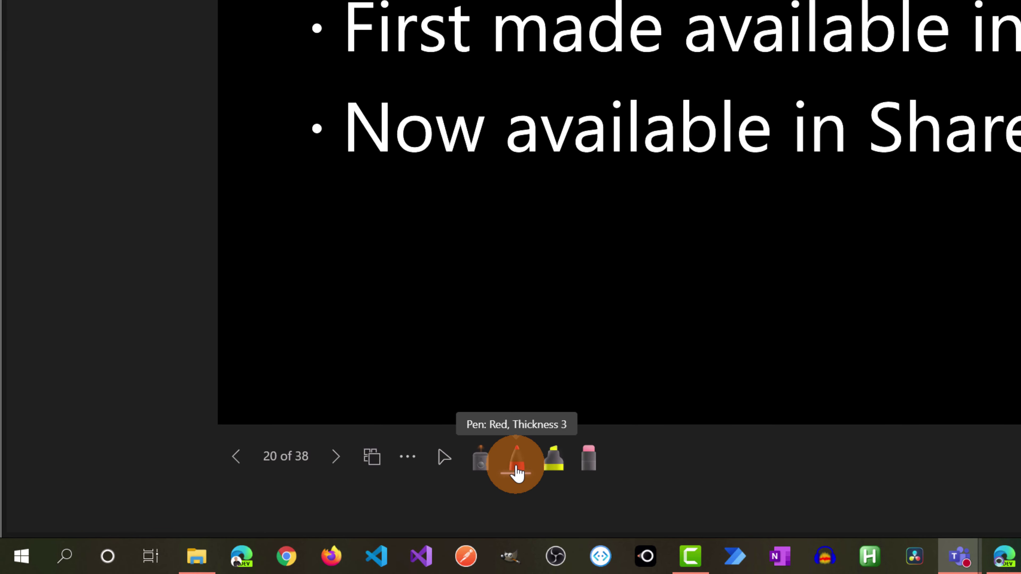
click(517, 471)
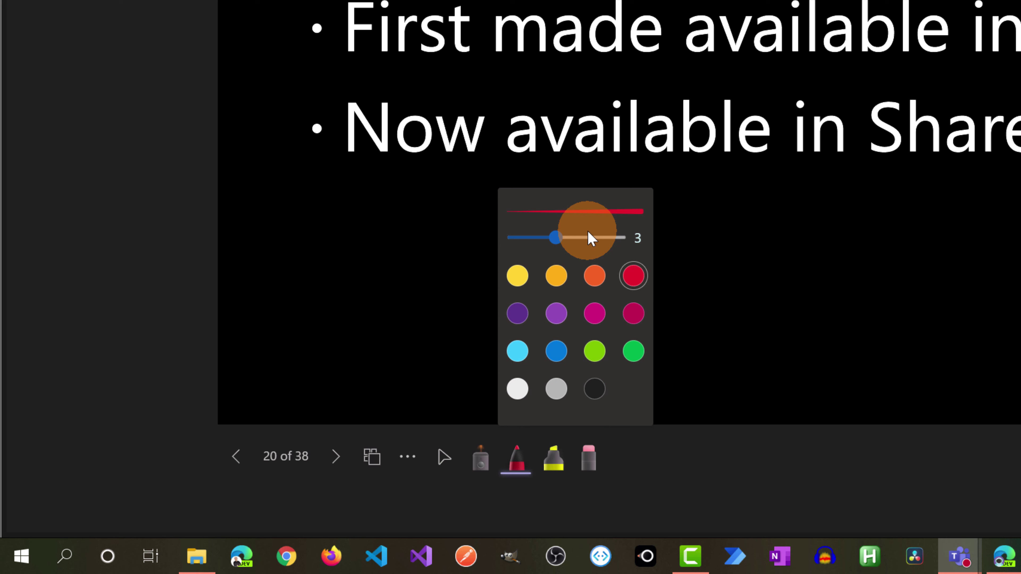
mouse_move(556, 237)
mouse_down()
mouse_move(630, 238)
mouse_move(557, 236)
mouse_up()
click(596, 278)
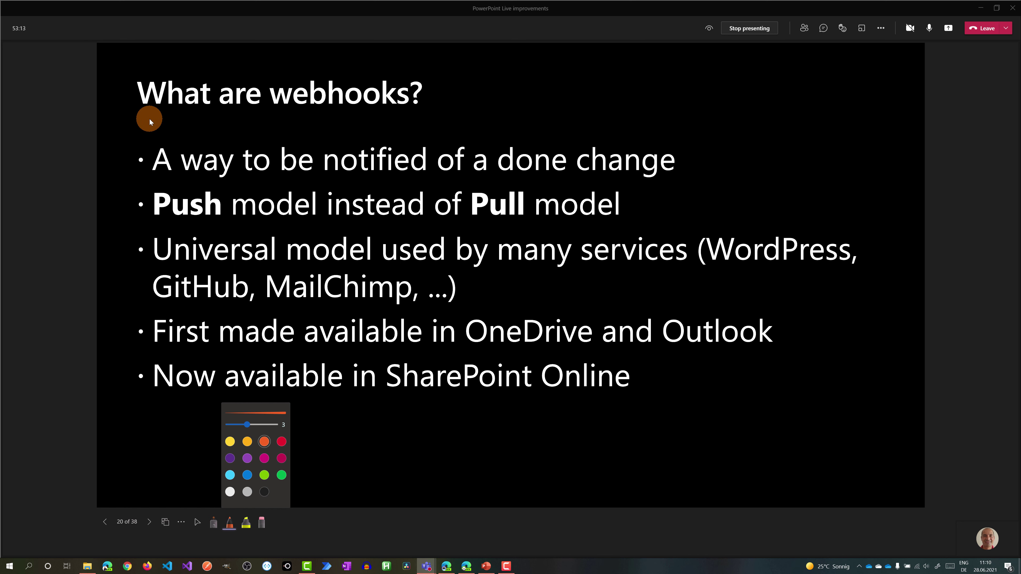
Annotate the slide by circling the title, drawing an arrow from it, underlining OneDrive and Outlook, and boxing SharePoint Online
mouse_move(149, 119)
mouse_down()
mouse_move(377, 122)
mouse_move(420, 70)
mouse_move(218, 65)
mouse_move(126, 91)
mouse_move(177, 120)
mouse_up()
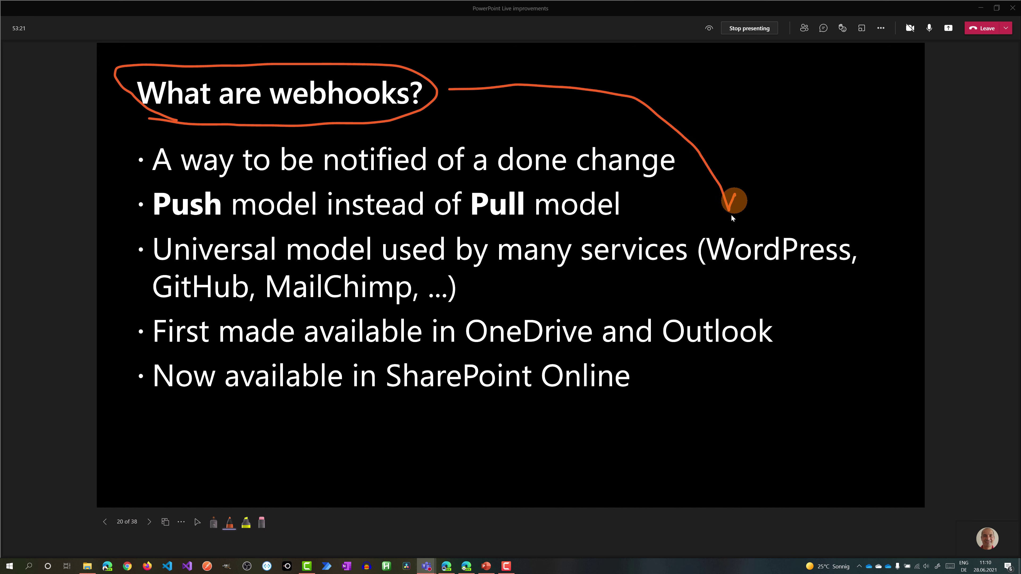
drag(730, 216, 710, 203)
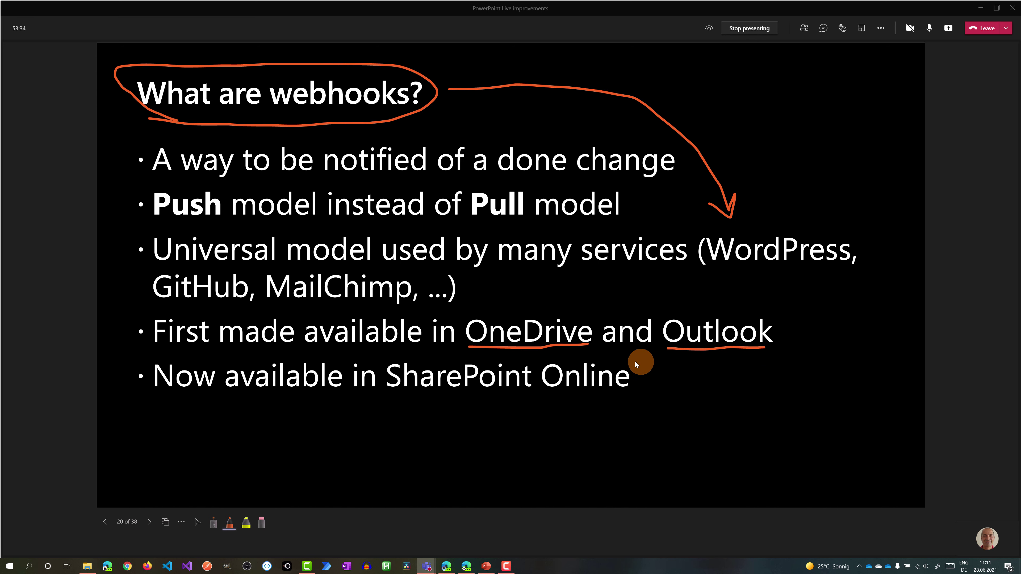
mouse_move(382, 367)
mouse_down()
mouse_move(470, 401)
mouse_move(648, 397)
mouse_up()
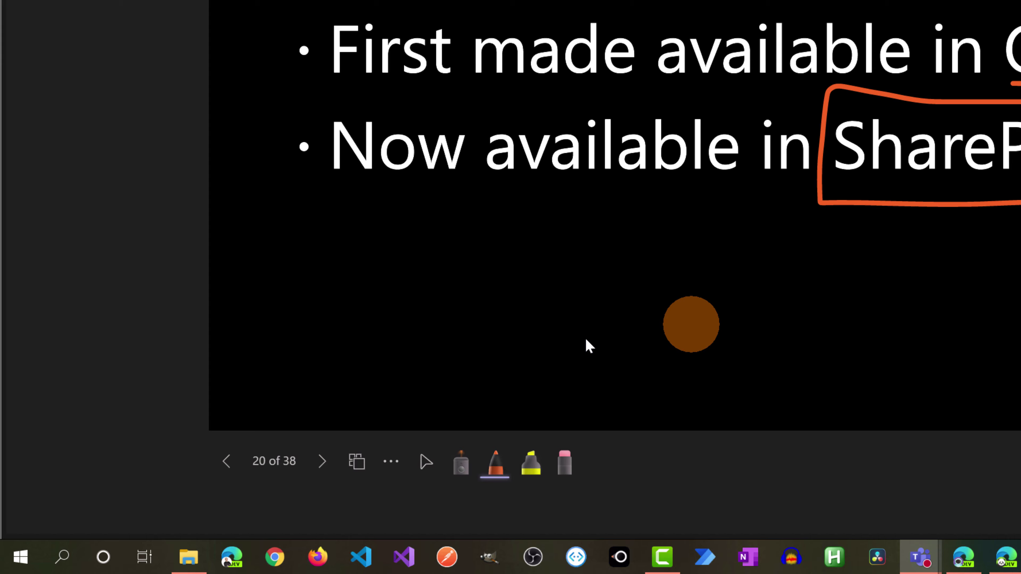
Switch to the yellow highlighter and set its thickness to 5
click(555, 462)
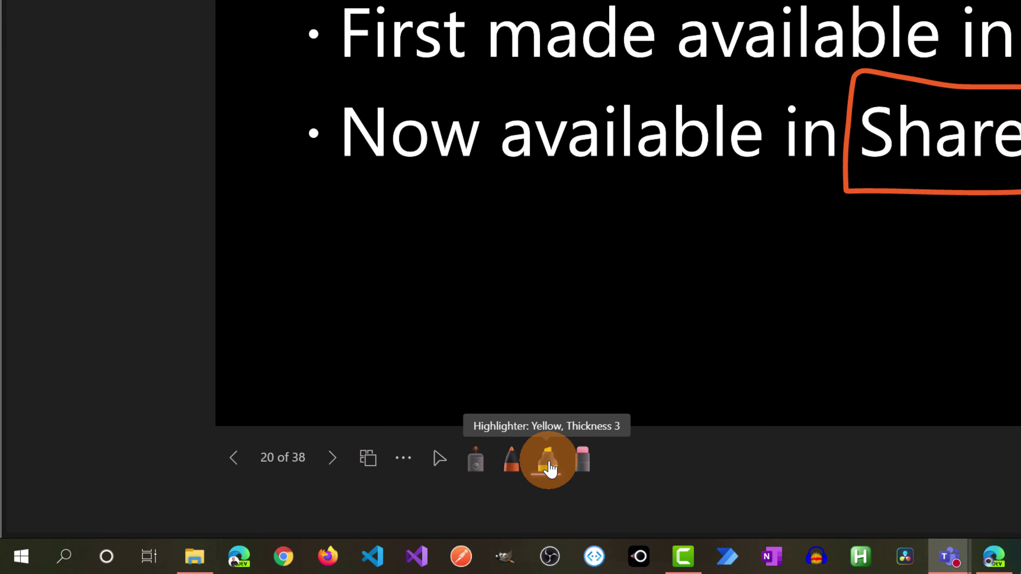
click(549, 468)
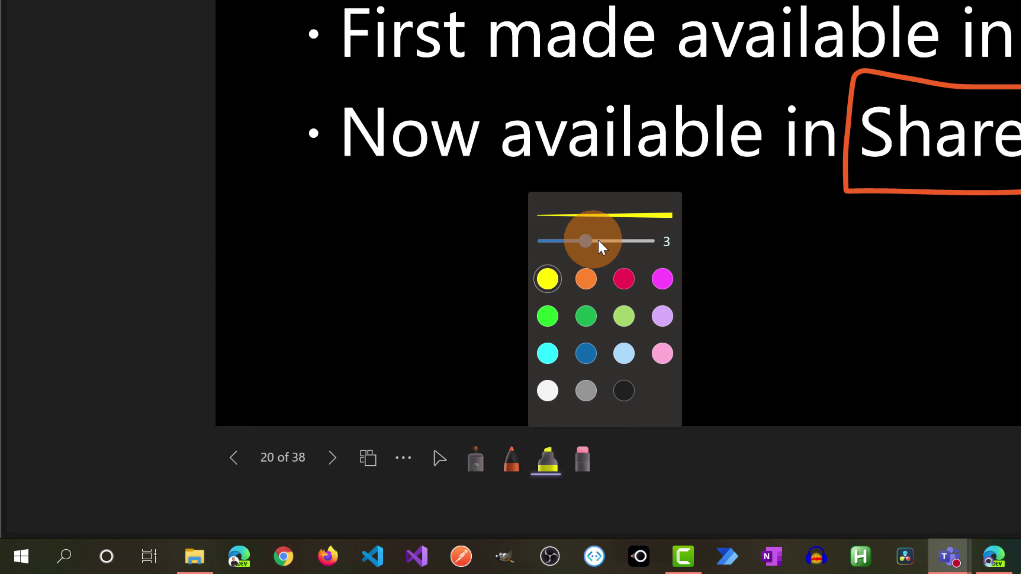
drag(601, 246, 629, 241)
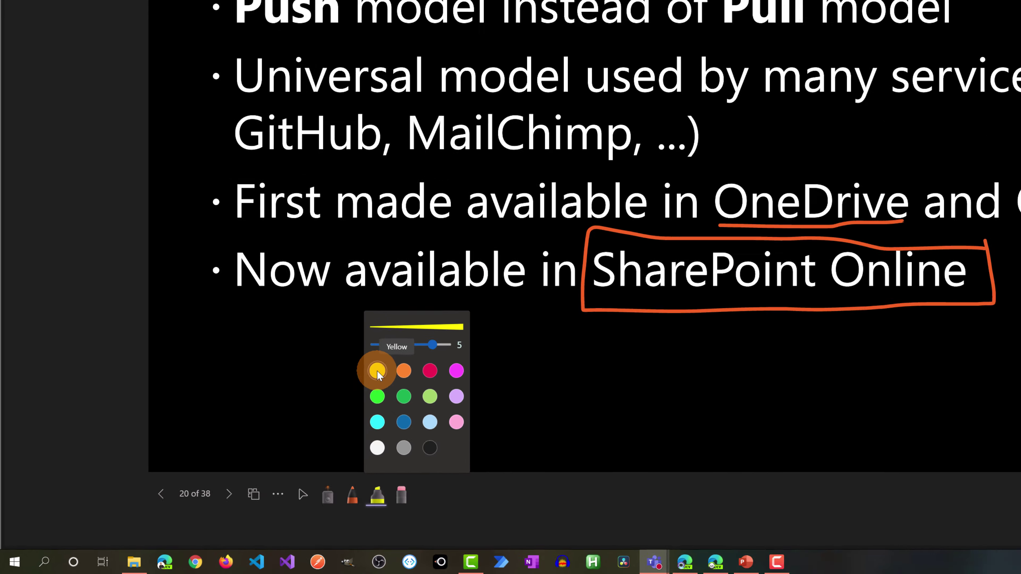
Highlight the words GitHub and MailChimp on the slide in yellow
drag(239, 99, 239, 134)
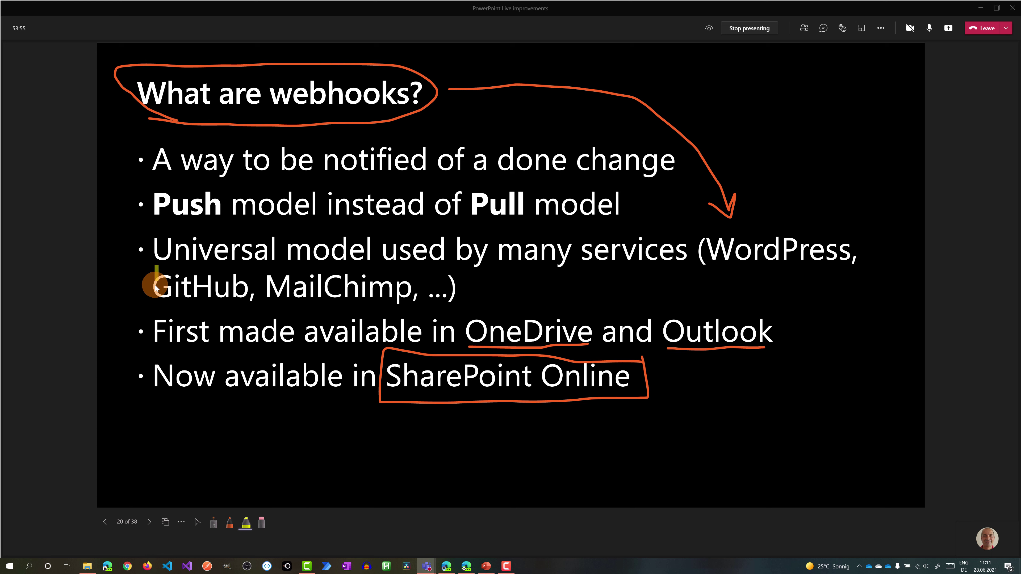
drag(156, 288, 243, 289)
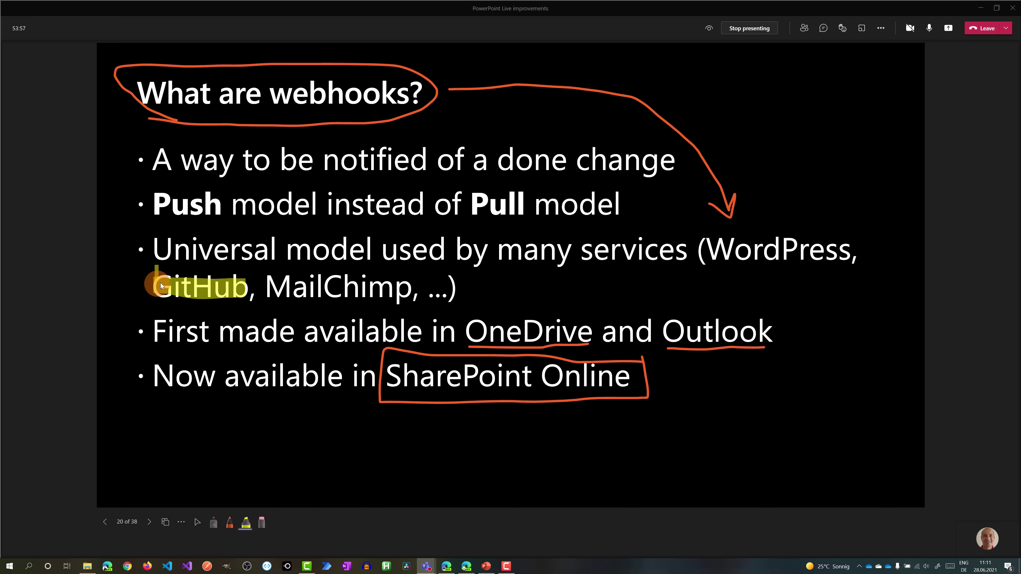
drag(157, 291, 203, 266)
mouse_move(267, 283)
mouse_down()
mouse_move(414, 294)
mouse_move(272, 295)
mouse_up()
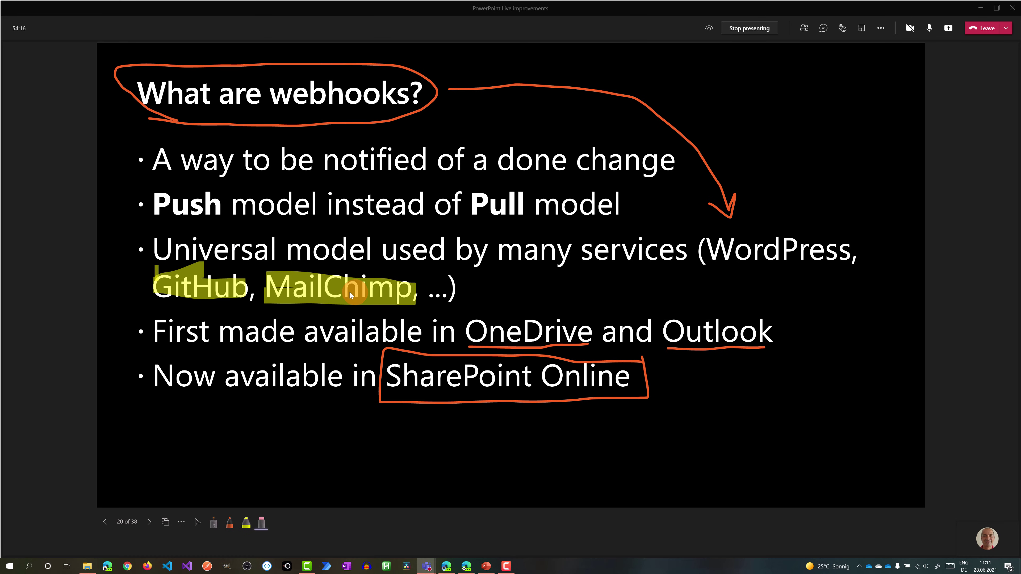
Erase the highlight over MailChimp and clear all remaining annotations from the slide
click(297, 287)
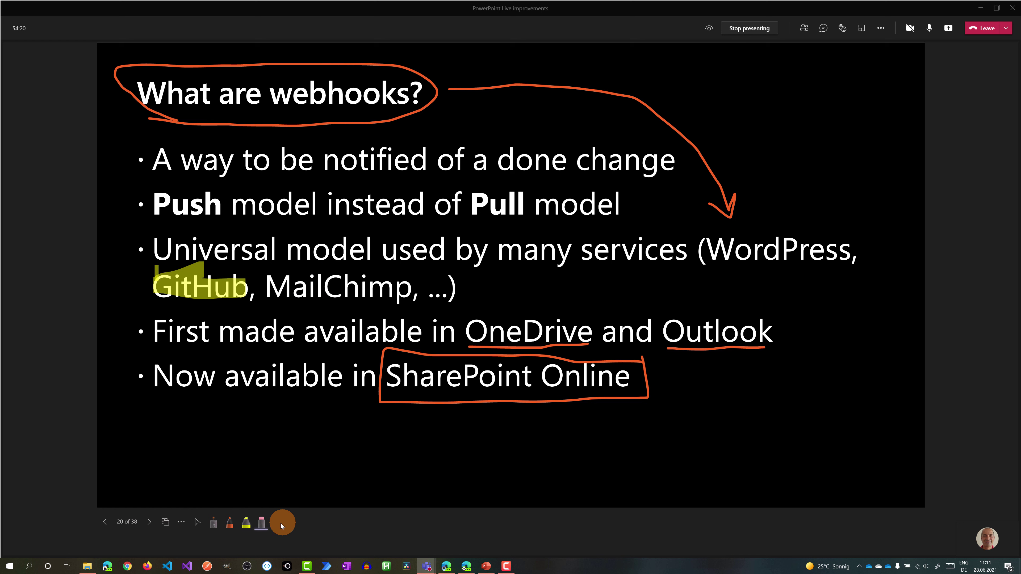
click(264, 526)
click(270, 503)
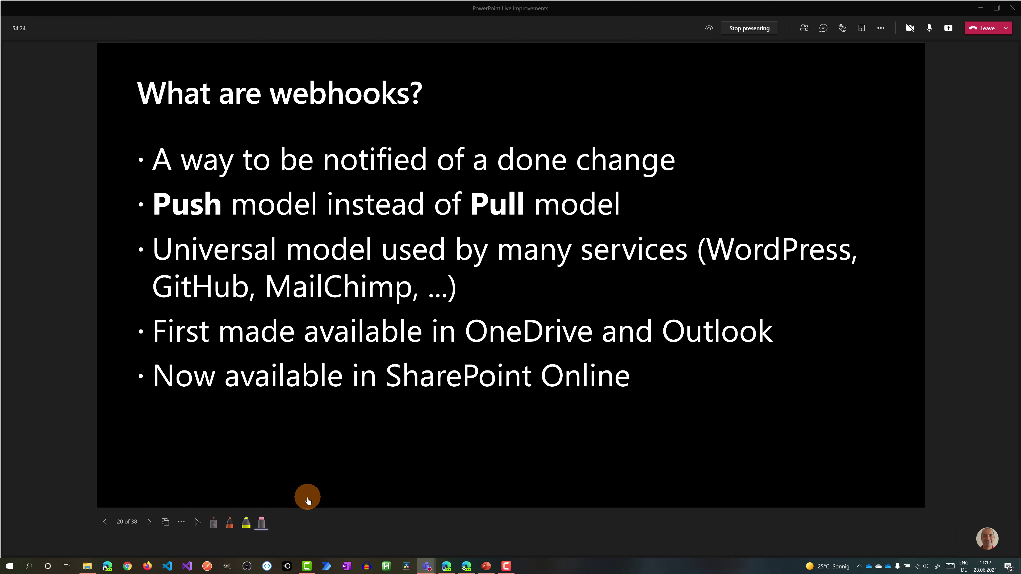
click(417, 482)
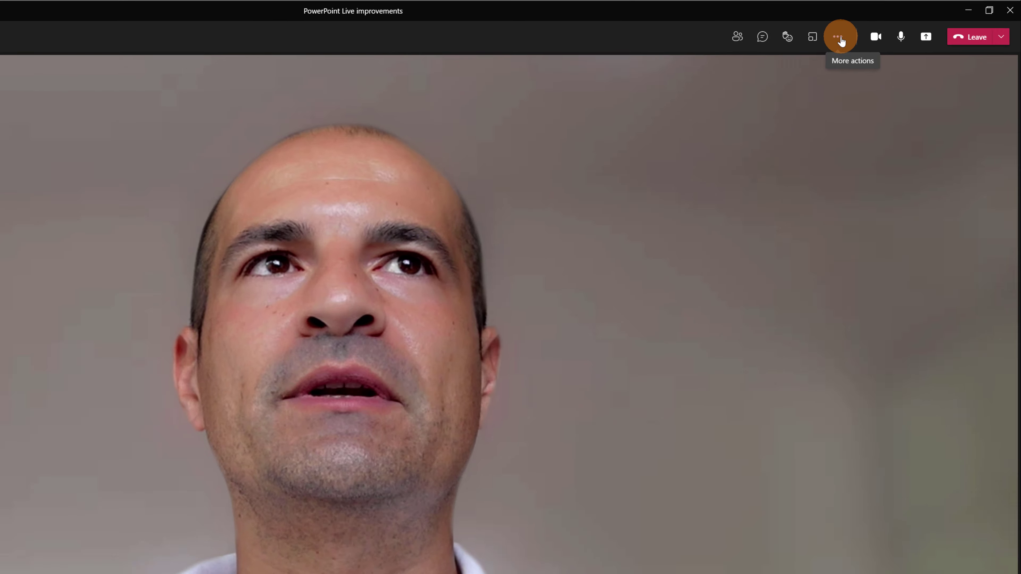
Start live transcription of the meeting
click(841, 42)
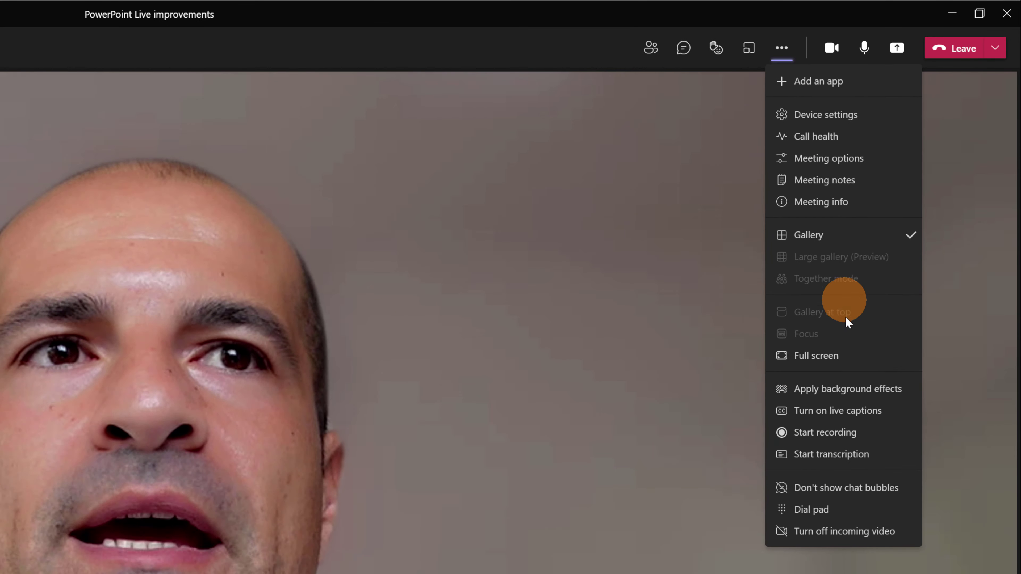
click(815, 459)
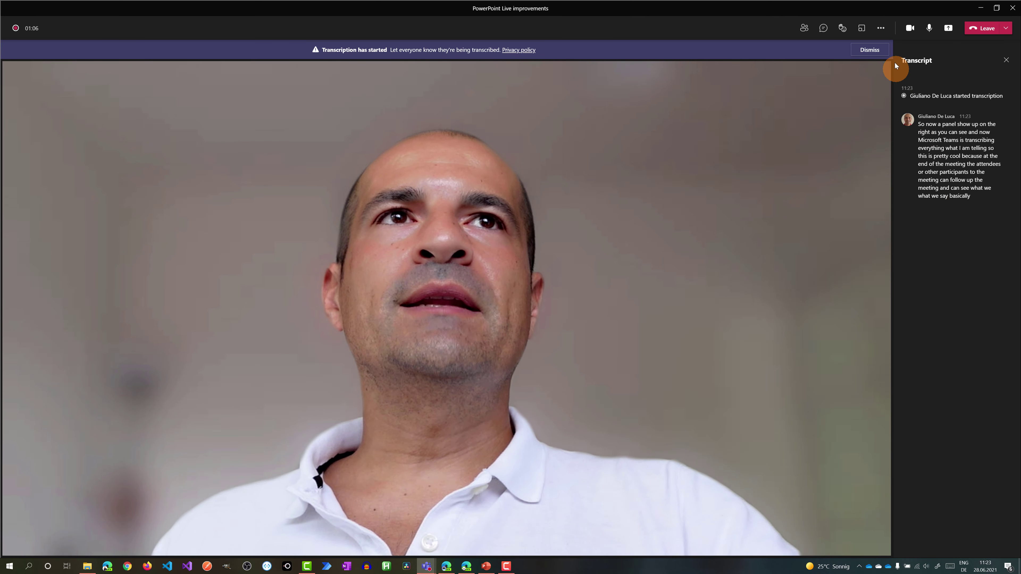
Stop the live transcription and end the meeting for all participants
click(884, 29)
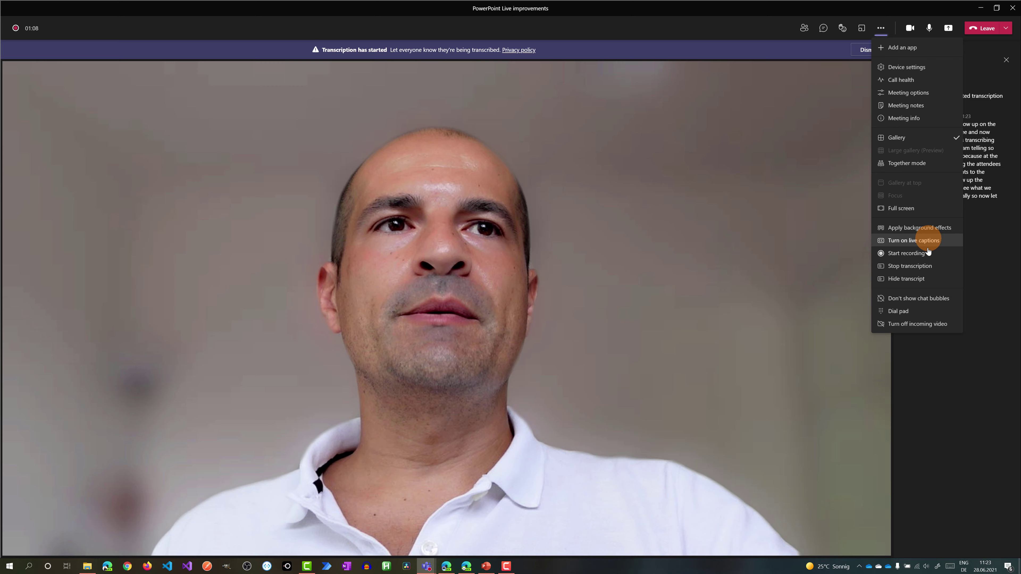
click(901, 266)
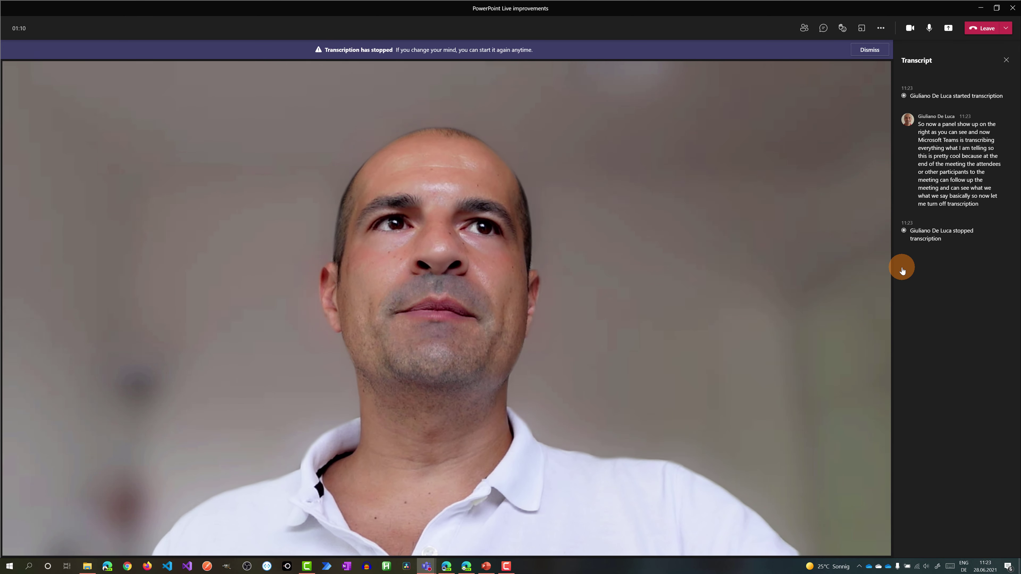
click(1006, 28)
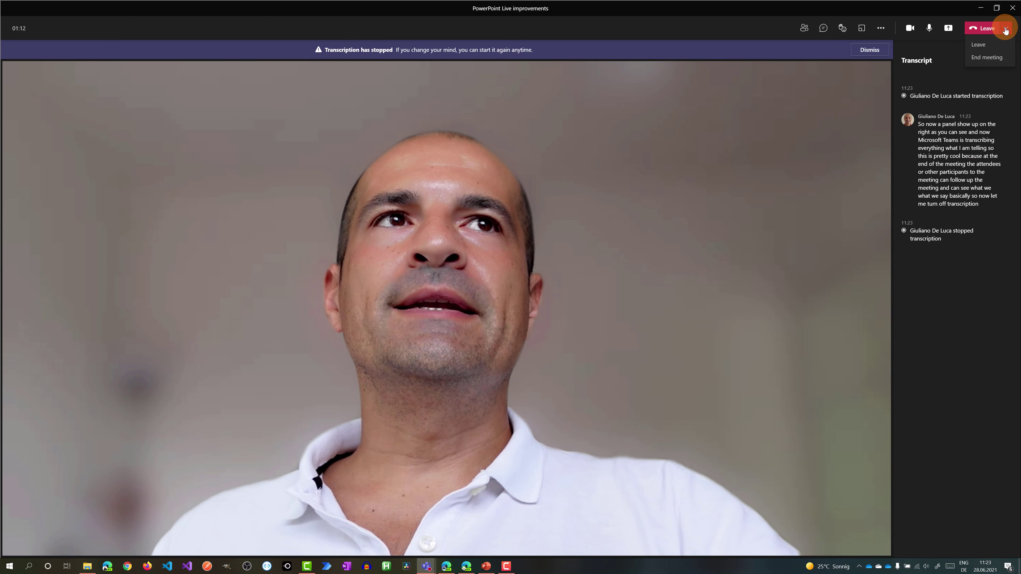
click(993, 57)
click(574, 291)
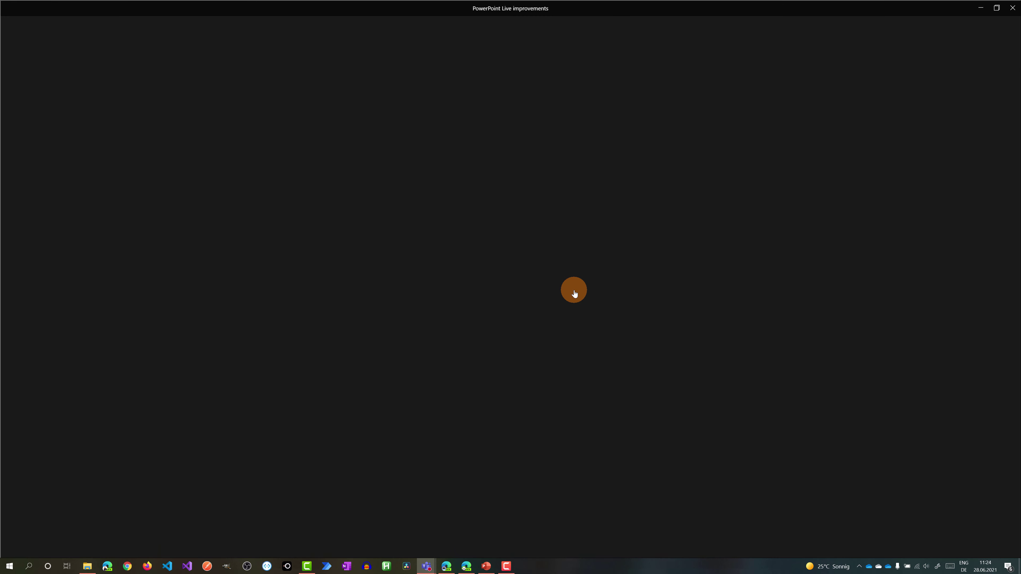
Open the second 28.06.2021 transcript from the PowerPoint Live improvements meeting details and show its download format options
double_click(179, 139)
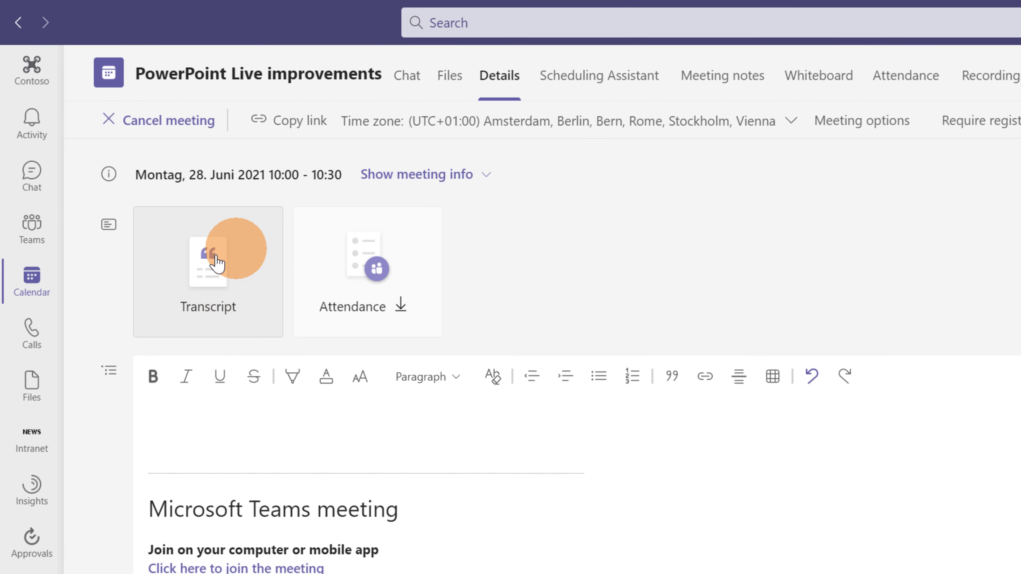
click(204, 280)
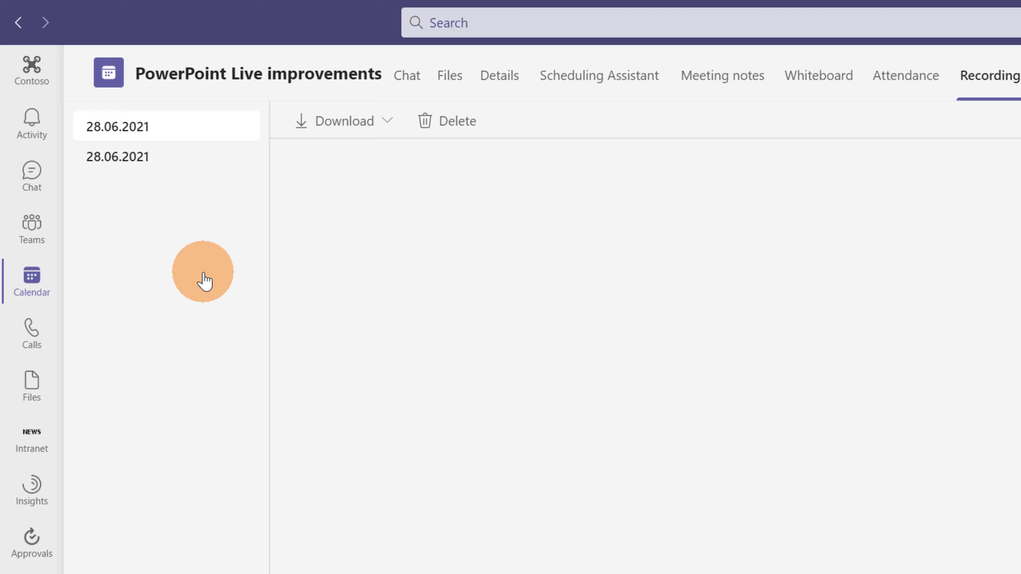
click(173, 158)
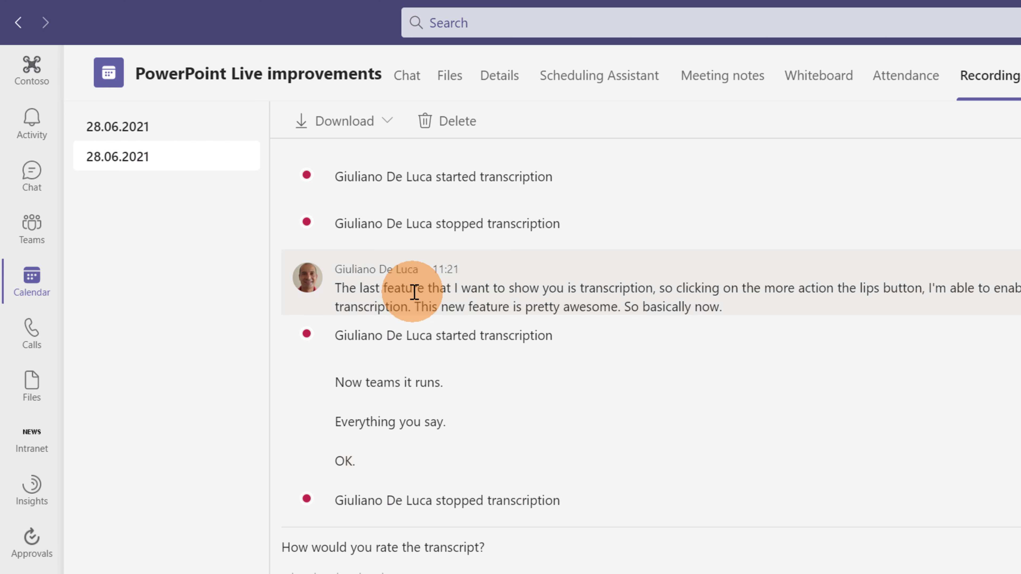
click(358, 120)
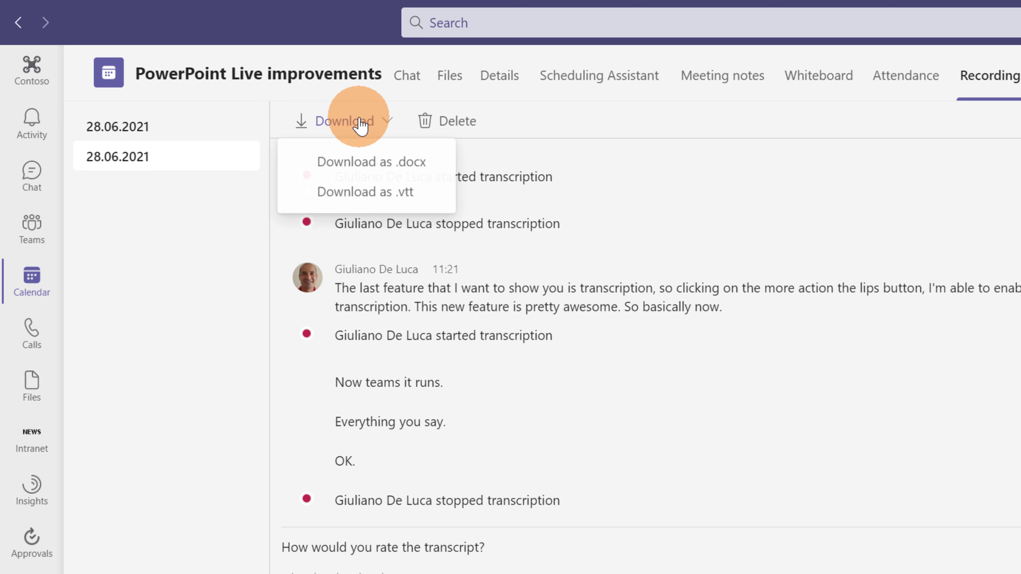